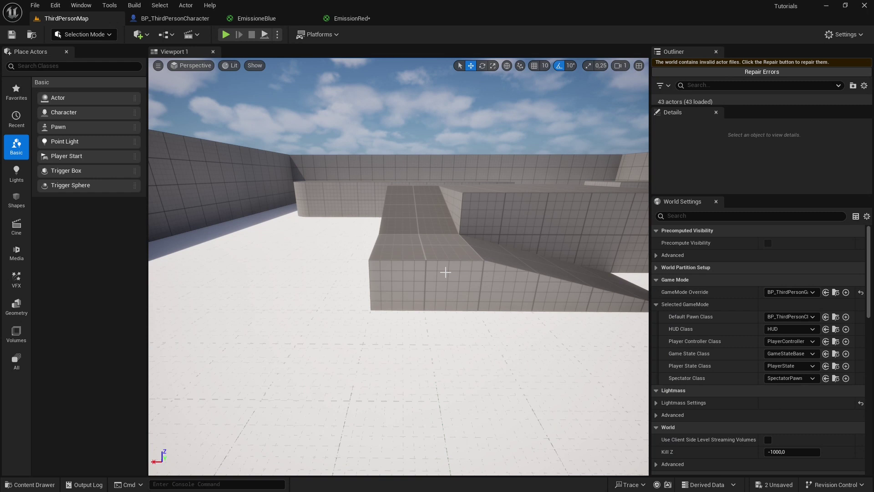
- Play the level and run the glowing white character around the arena with W and S
left_click(226, 38)
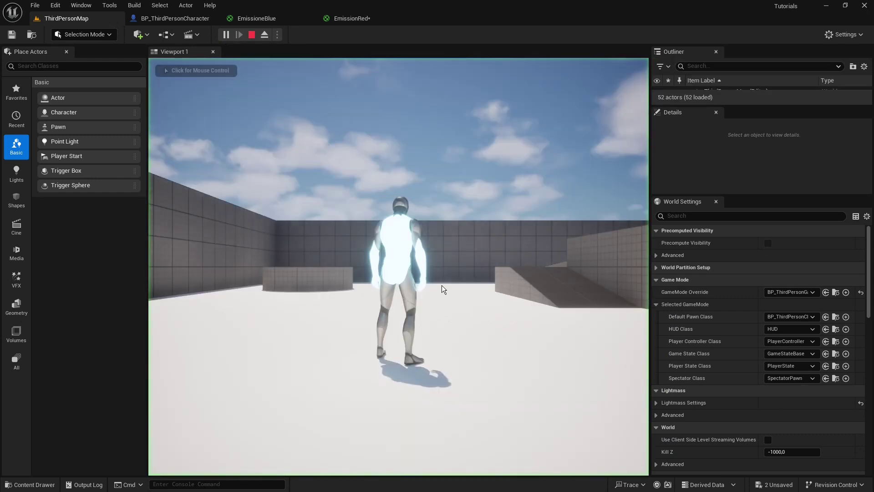
left_click(410, 243)
key("w")
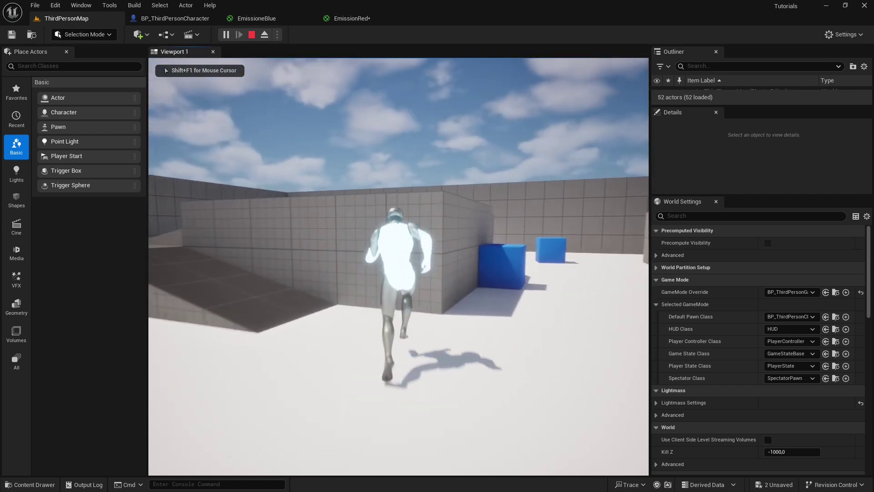
key("s")
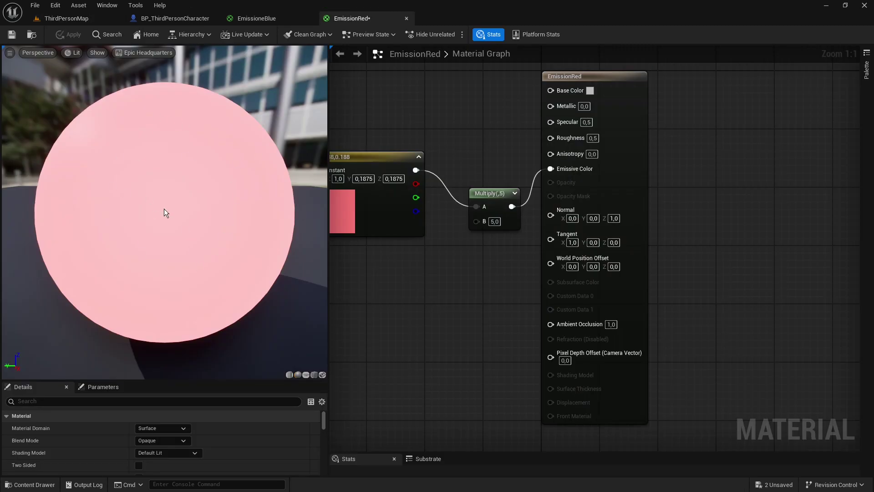
- Return to the level editor tab and rotate the level view slightly
left_click(63, 19)
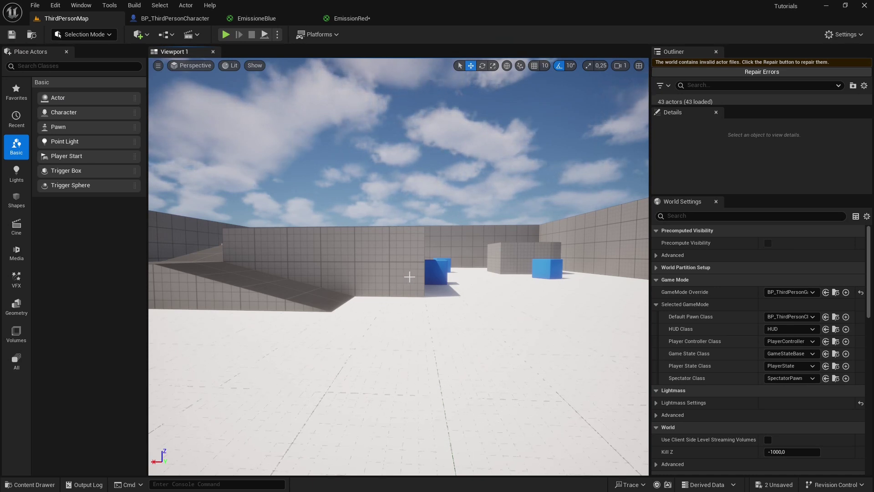
right_click_drag(410, 283, 424, 284)
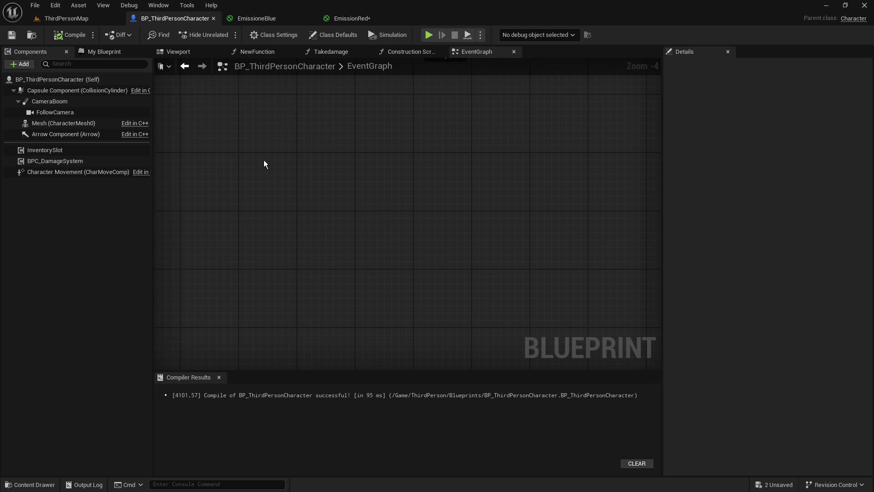
- Show the blueprint's Viewport preview and orbit around the character and its collision capsule
left_click(177, 54)
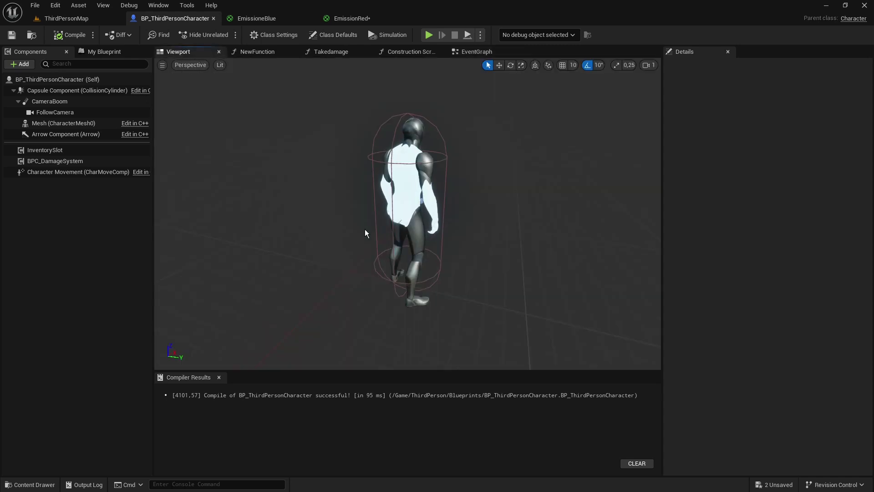
right_click_drag(365, 233, 361, 268)
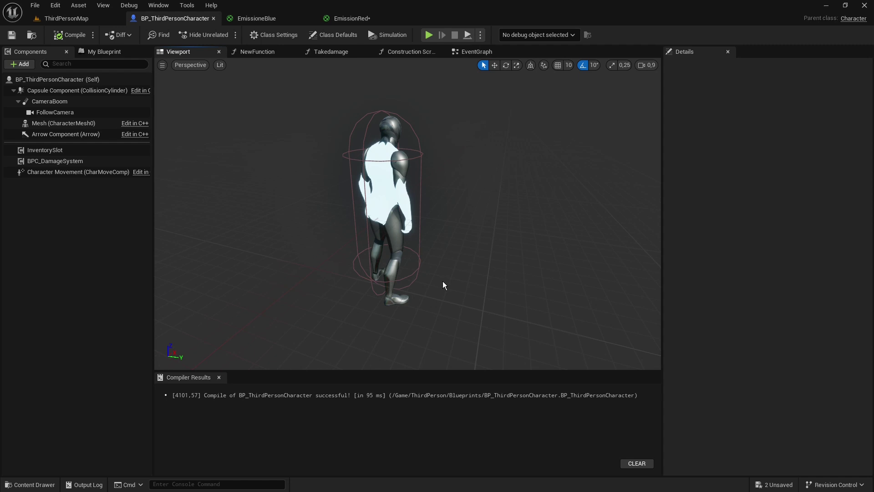
mouse_move(444, 286)
right_mouse_down()
mouse_move(513, 287)
mouse_move(506, 287)
mouse_move(505, 263)
mouse_move(480, 228)
mouse_move(412, 243)
right_mouse_up()
right_click_drag(323, 183, 300, 184)
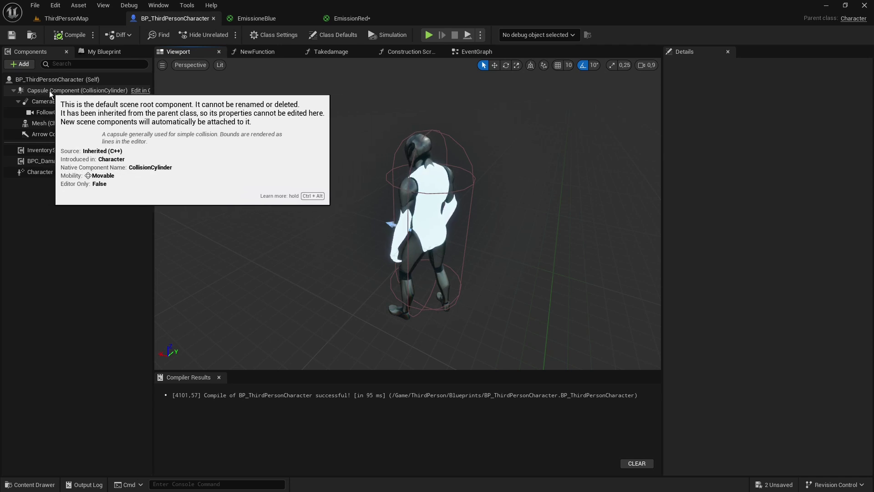
- Select the Capsule Component and add its On Component Hit event to the graph
left_click(79, 91)
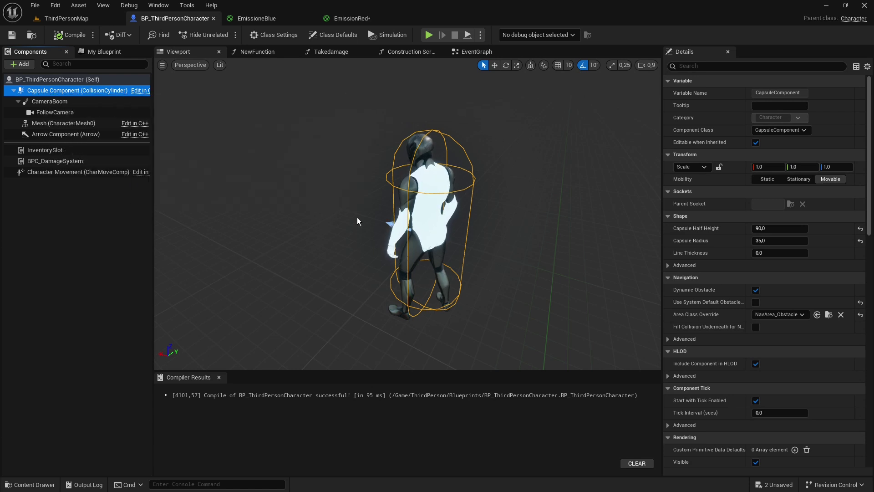
left_click_drag(358, 222, 273, 217)
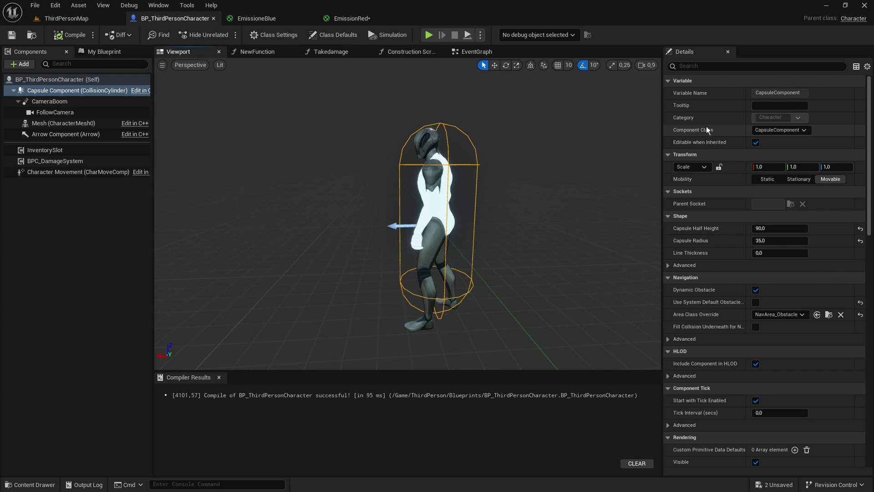
scroll(820, 294, "down", 2)
scroll(820, 289, "down", 2)
scroll(836, 289, "down", 2)
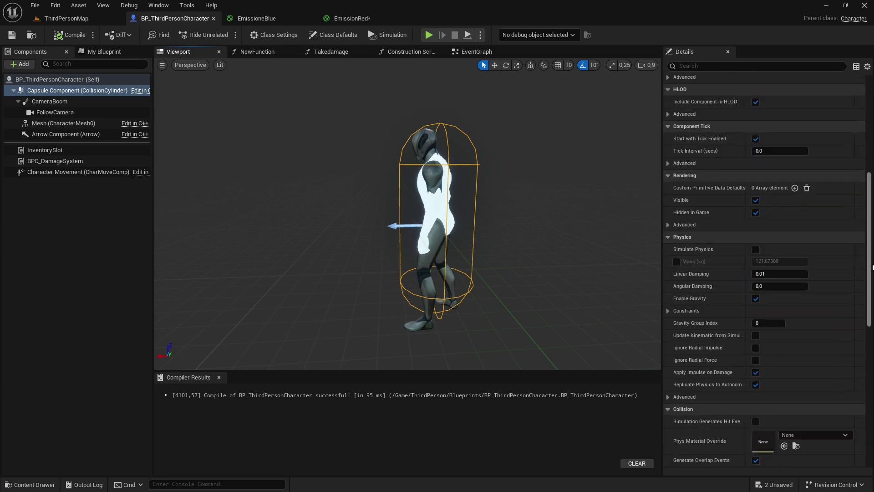
scroll(872, 267, "down", 4)
scroll(786, 287, "down", 5)
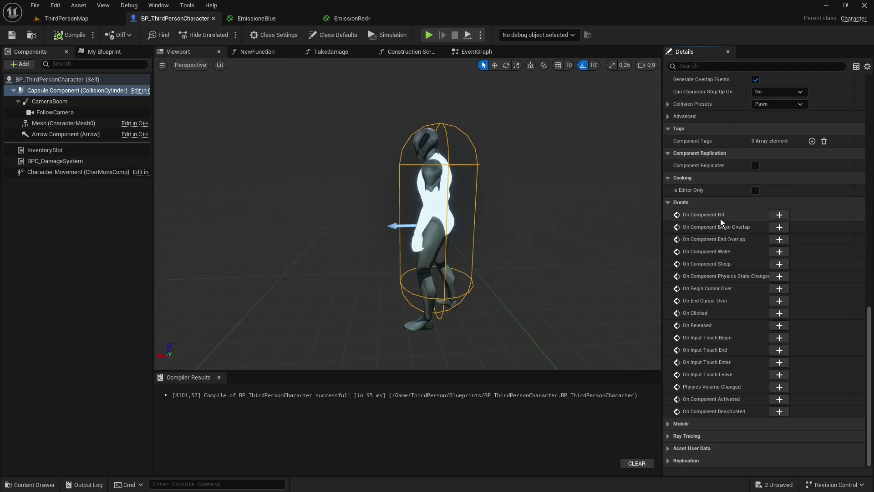
left_click(779, 215)
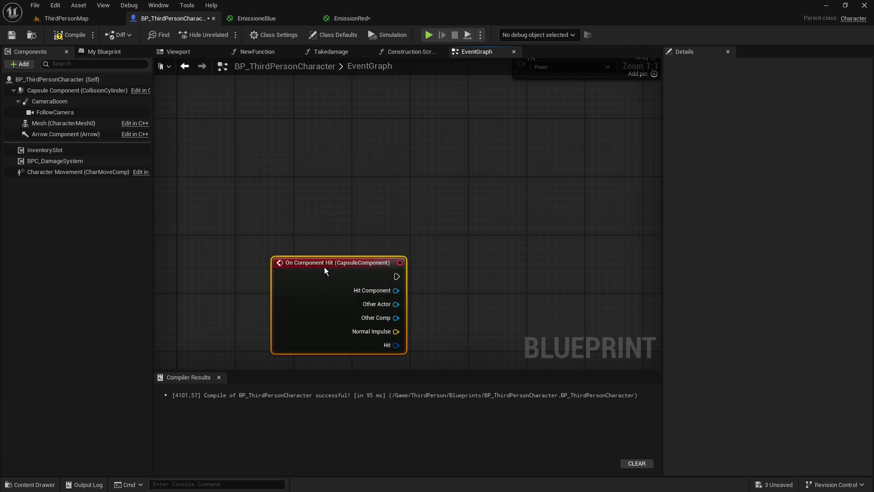
- Wire a Set Material node from the On Component Hit event's execution output
left_click_drag(279, 194, 290, 219)
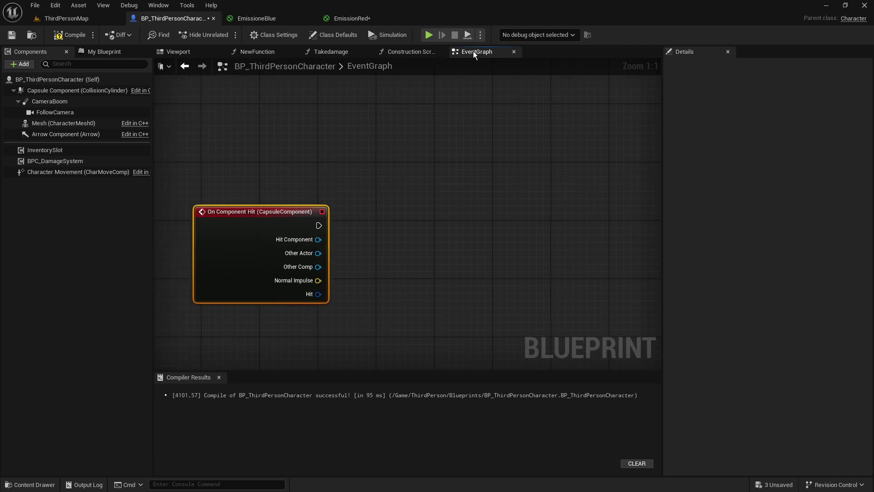
right_click_drag(450, 129, 449, 103)
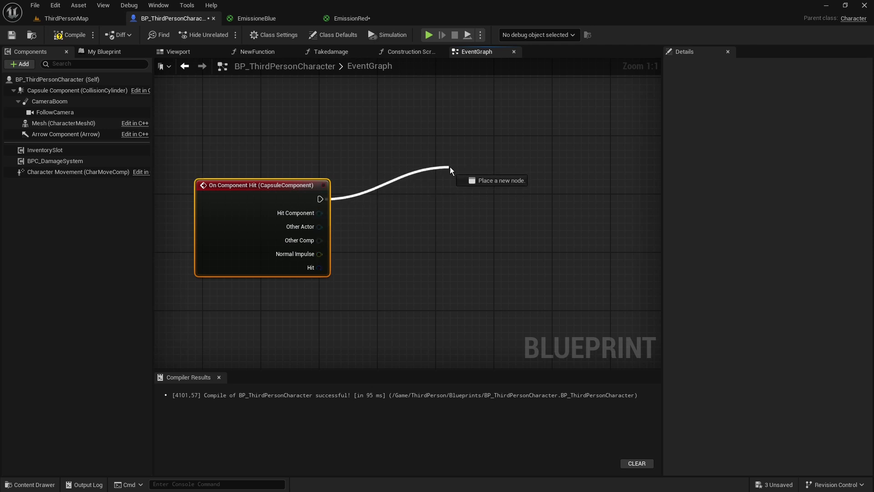
left_click_drag(409, 161, 458, 199)
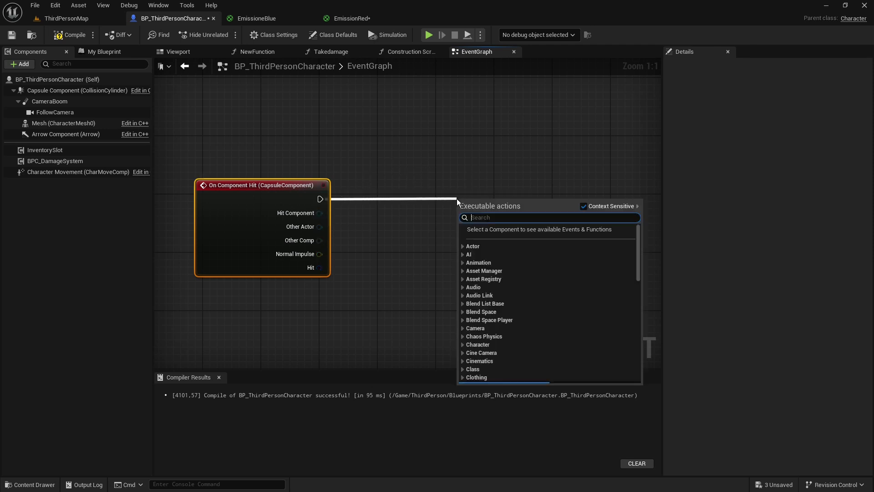
type("set m")
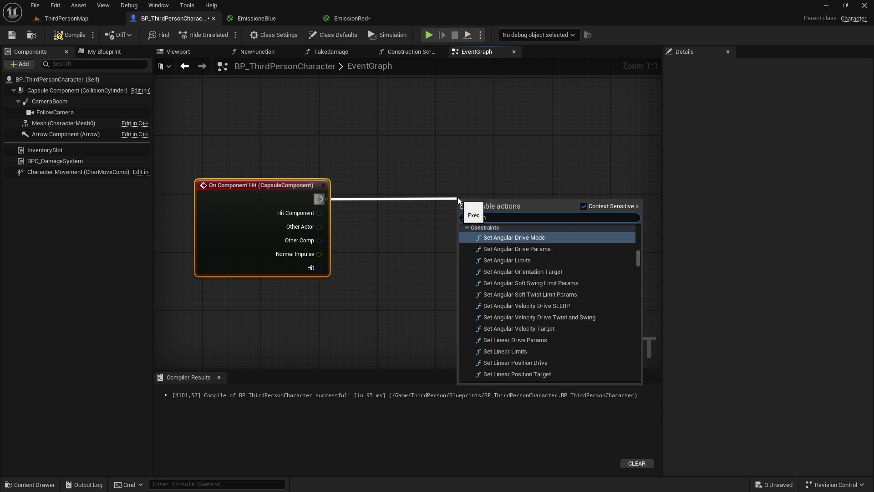
type("aterial")
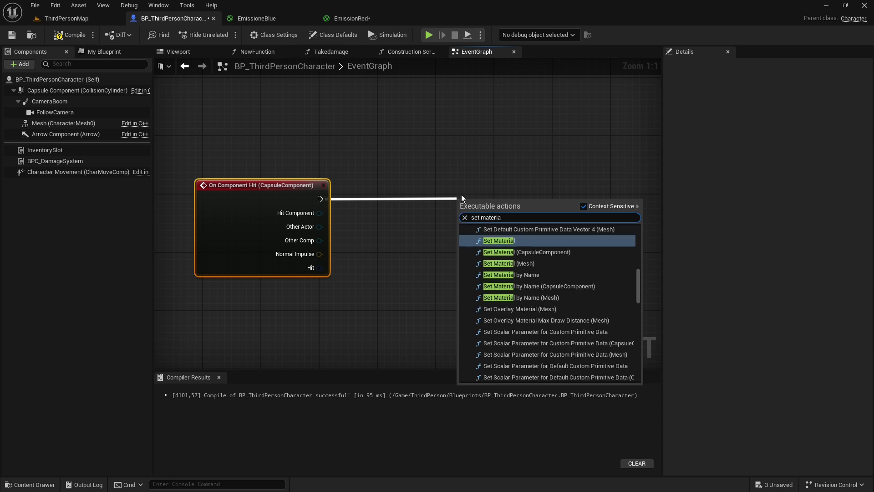
left_click(522, 239)
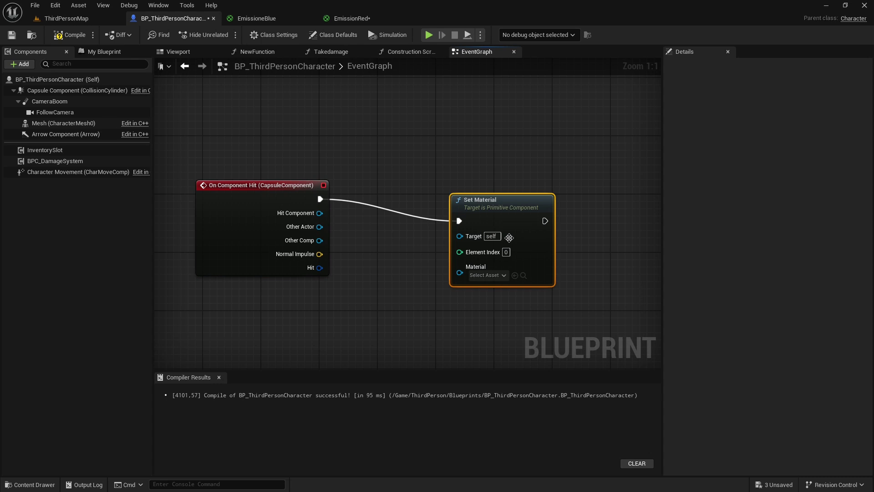
mouse_move(497, 201)
left_mouse_down()
mouse_move(557, 185)
mouse_move(500, 178)
left_mouse_up()
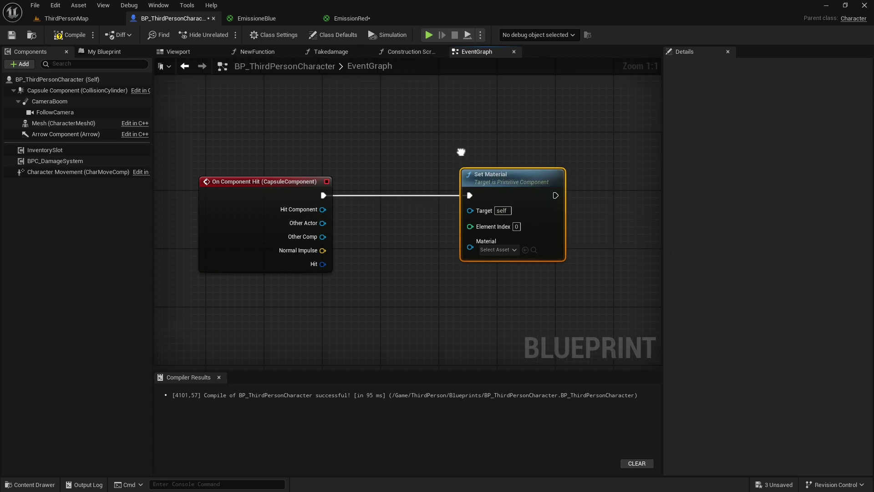
- Arrange the graph so the hit event sits neatly beside the Set Material node
right_click_drag(303, 208, 333, 194)
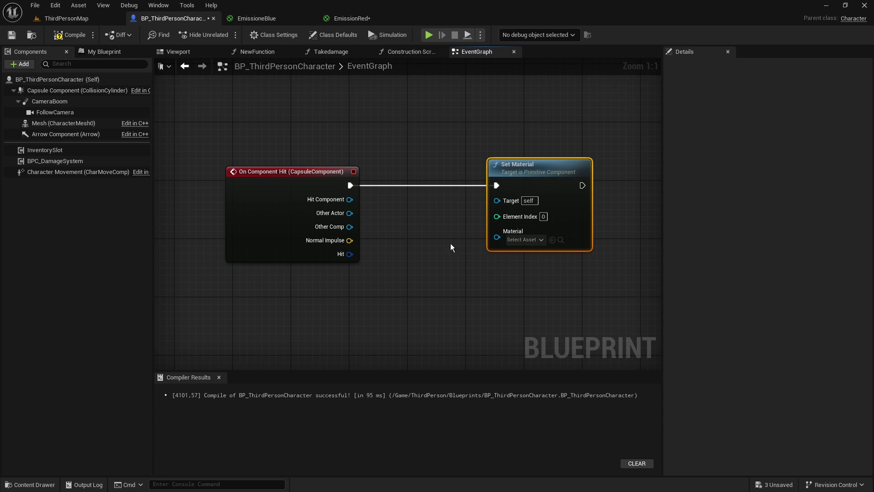
right_click_drag(451, 248, 416, 269)
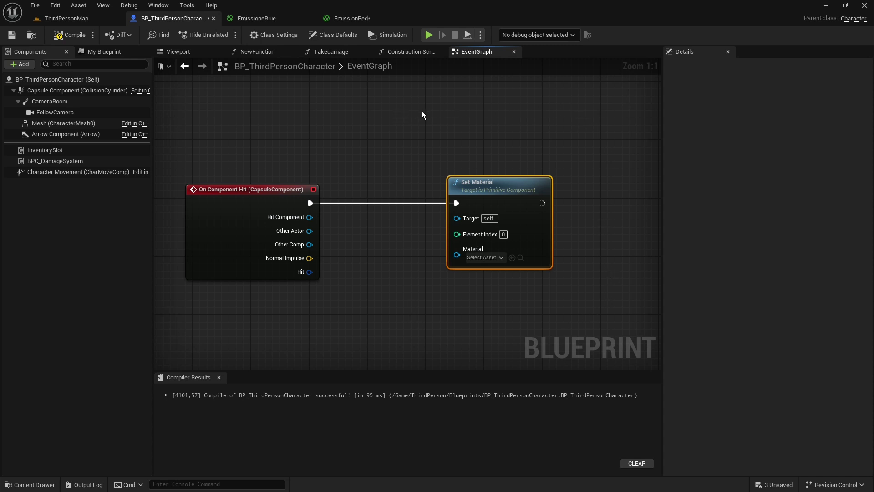
mouse_move(518, 164)
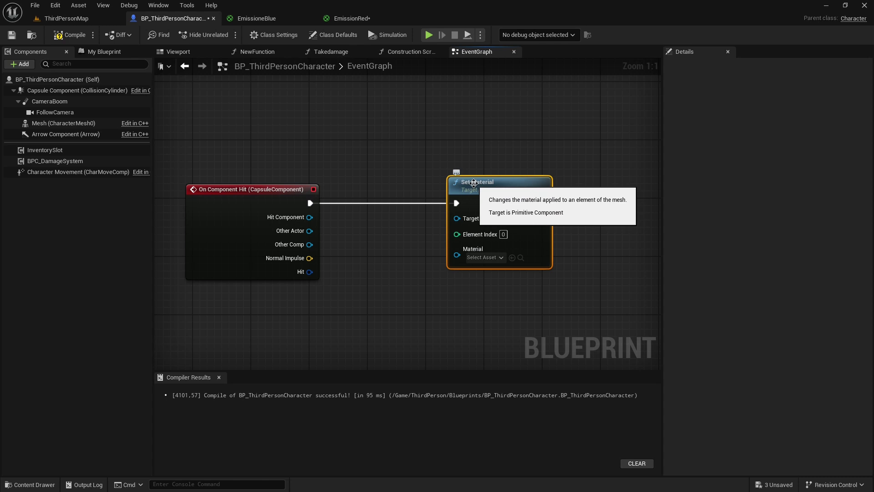
right_click_drag(283, 148, 299, 145)
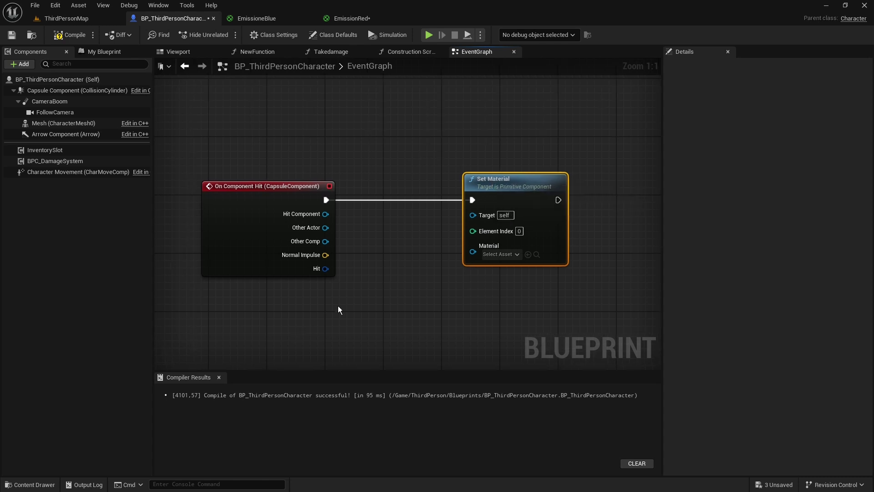
right_click_drag(355, 170, 389, 158)
left_click_drag(539, 167, 531, 167)
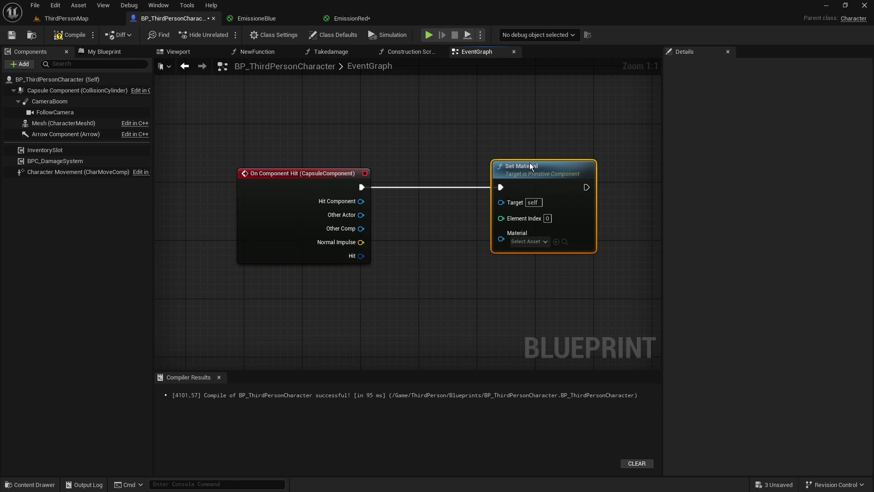
mouse_move(267, 181)
left_mouse_down()
mouse_move(272, 171)
mouse_move(239, 180)
left_mouse_up()
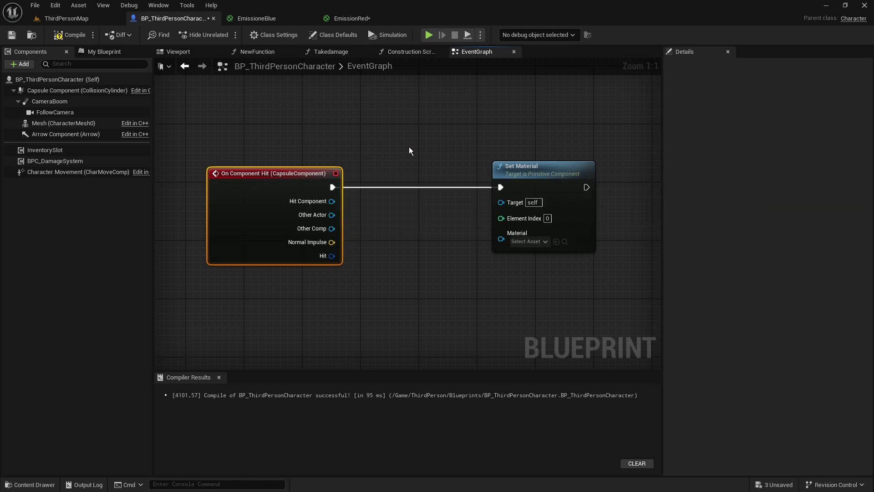
- Drag Mesh (CharacterMesh0) into the graph and wire it to Set Material's Target input
left_click(489, 204)
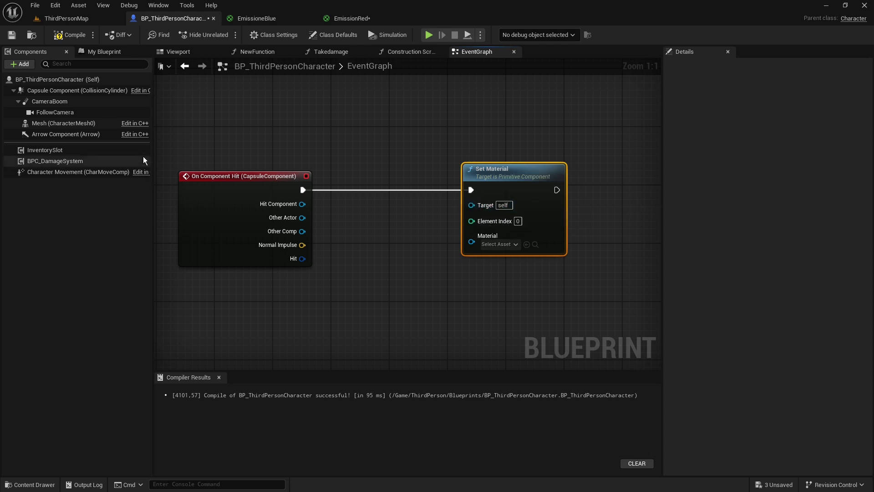
left_click_drag(64, 123, 331, 117)
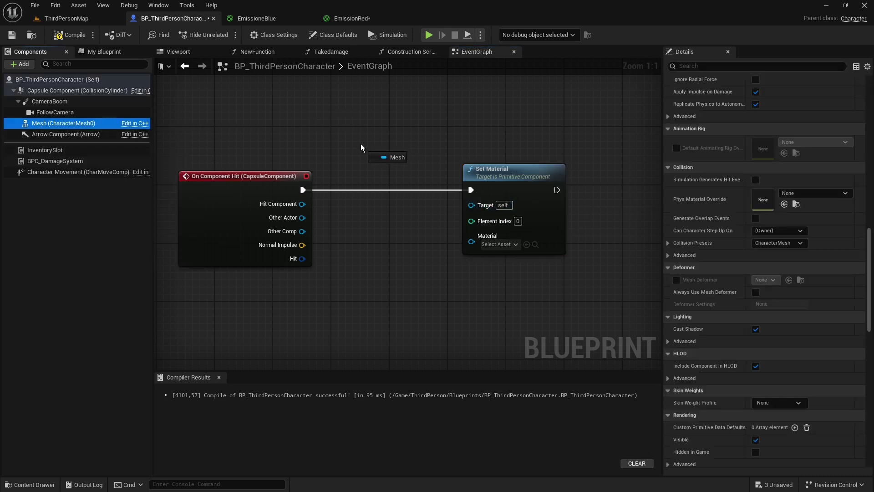
left_click_drag(362, 147, 472, 206)
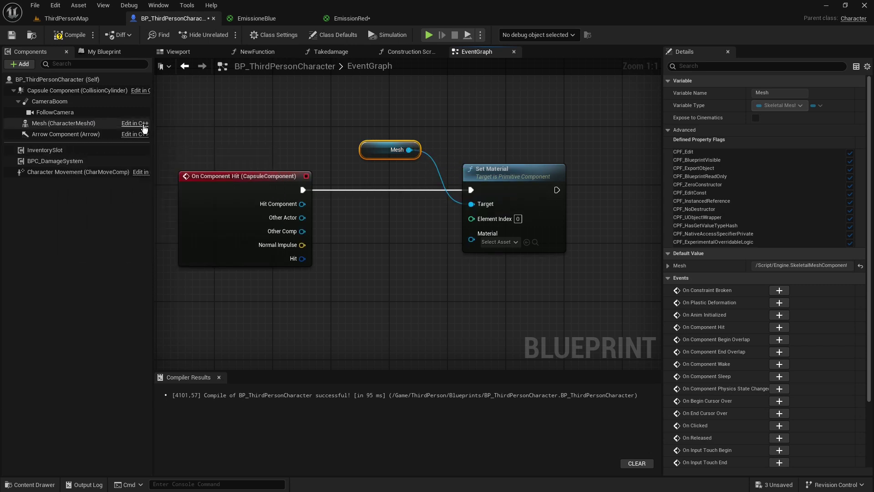
right_click_drag(330, 128, 288, 117)
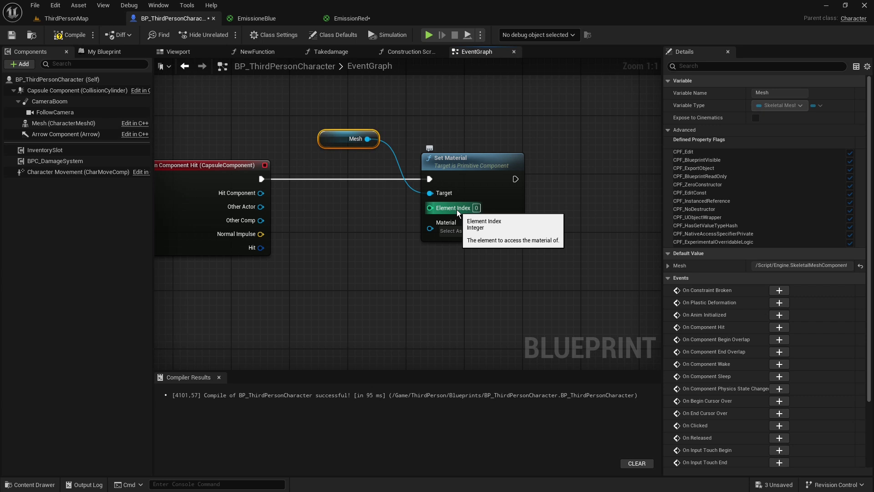
- Inspect the mesh in the Viewport, noting its Element 0 uses EmissioneBlue, then return to the graph
left_click(187, 53)
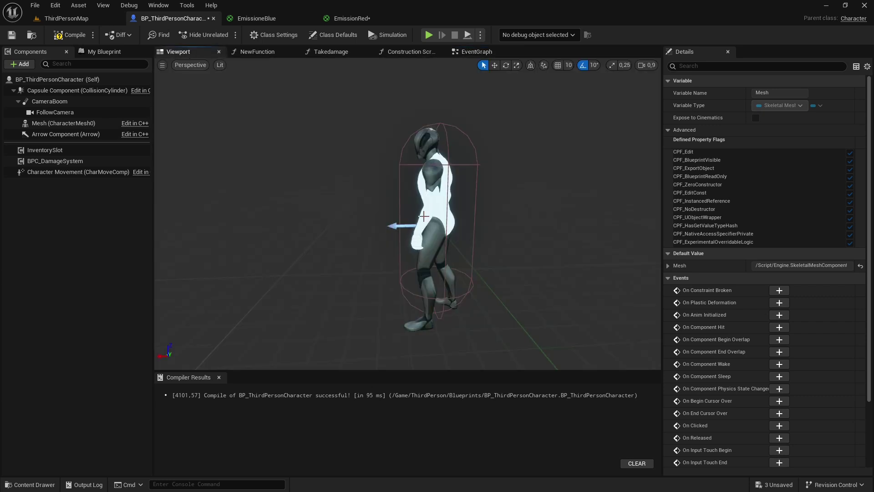
left_click(438, 205)
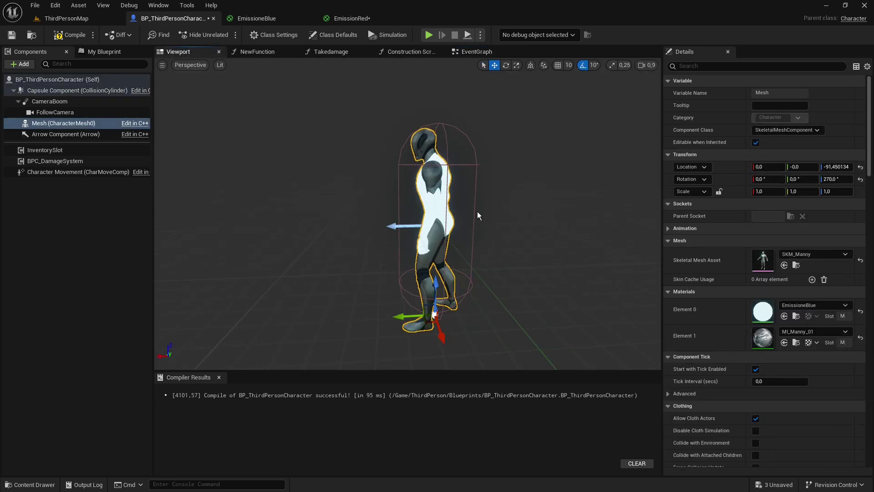
left_click_drag(440, 195, 492, 199)
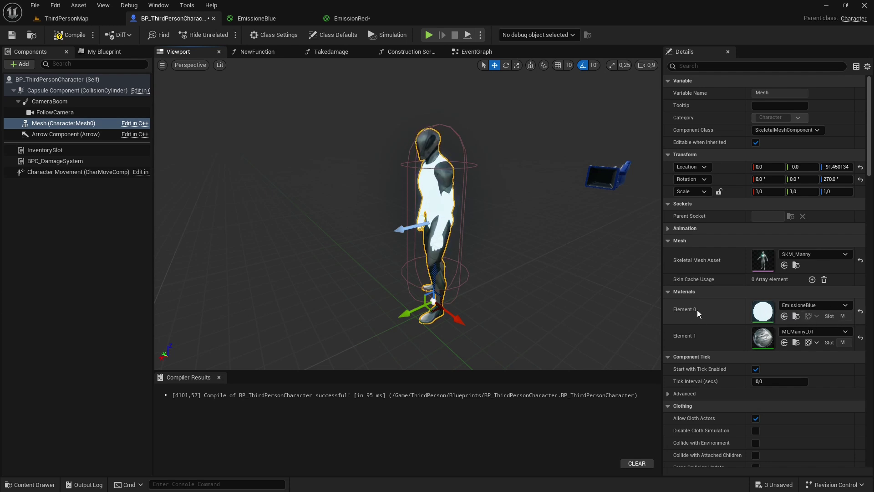
left_click(474, 53)
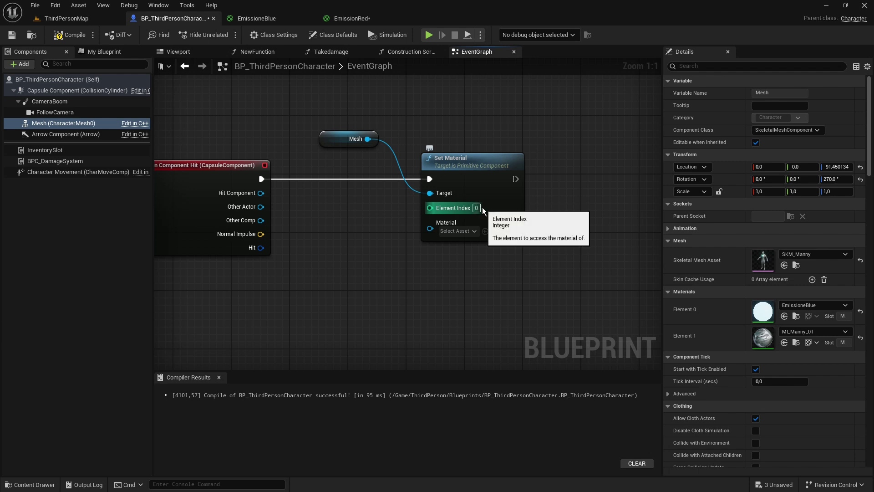
- Assign EmissionRed as the Set Material asset, then compile and save the blueprint
left_click(469, 231)
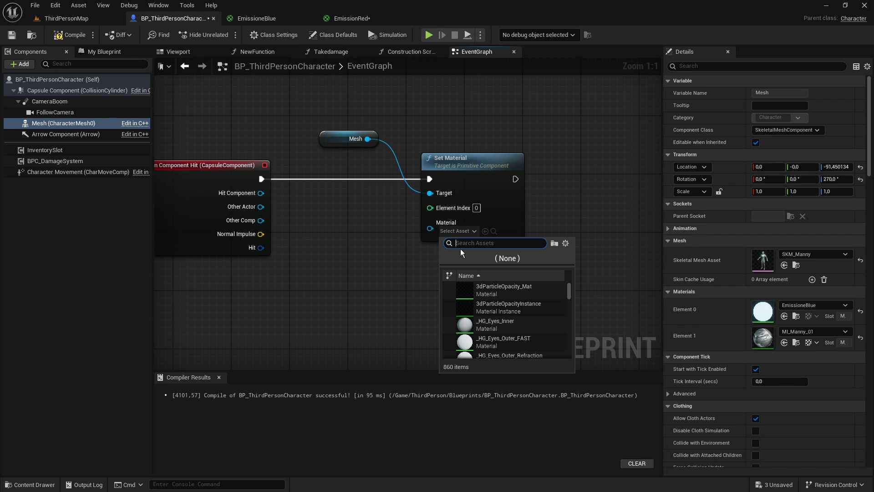
type("emission")
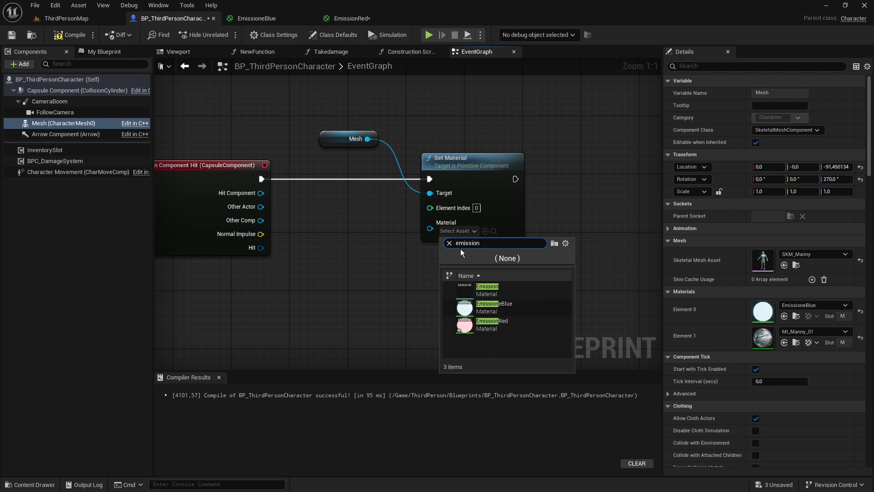
left_click(492, 326)
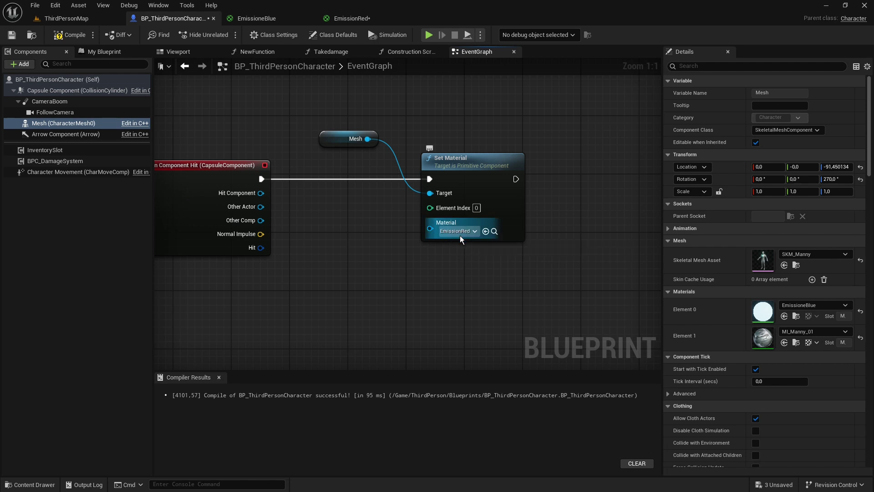
right_click_drag(461, 235, 511, 249)
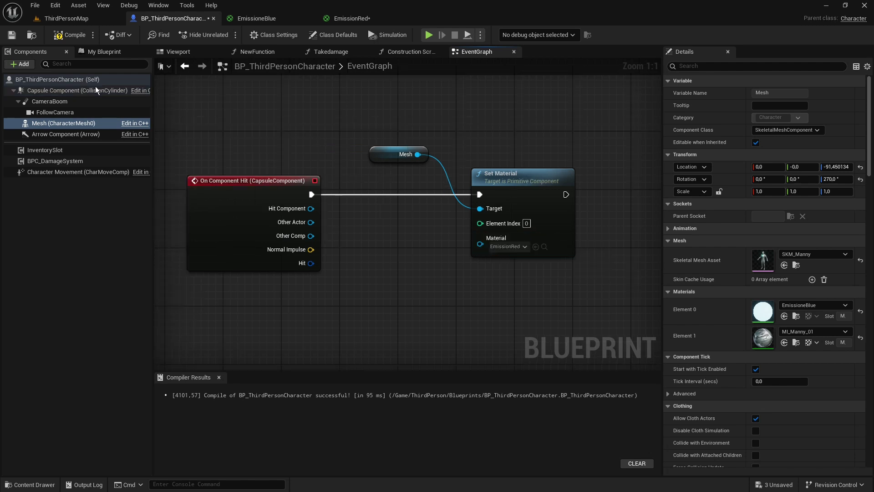
left_click(71, 37)
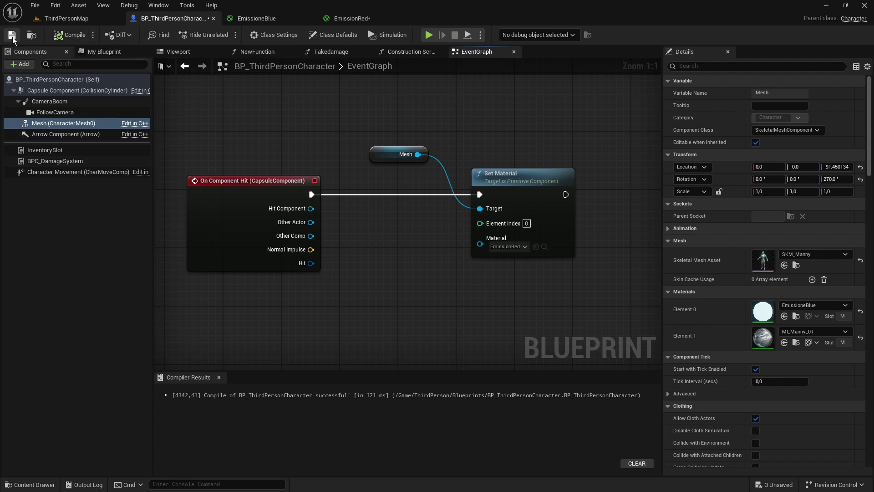
left_click(11, 35)
- Play ThirdPersonMap and run the character into the blue cube so it glows red
left_click(76, 17)
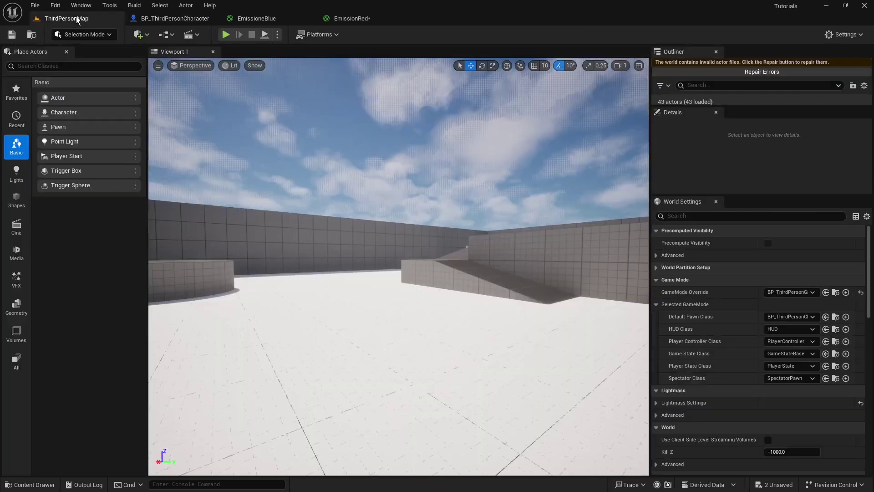
left_click(223, 34)
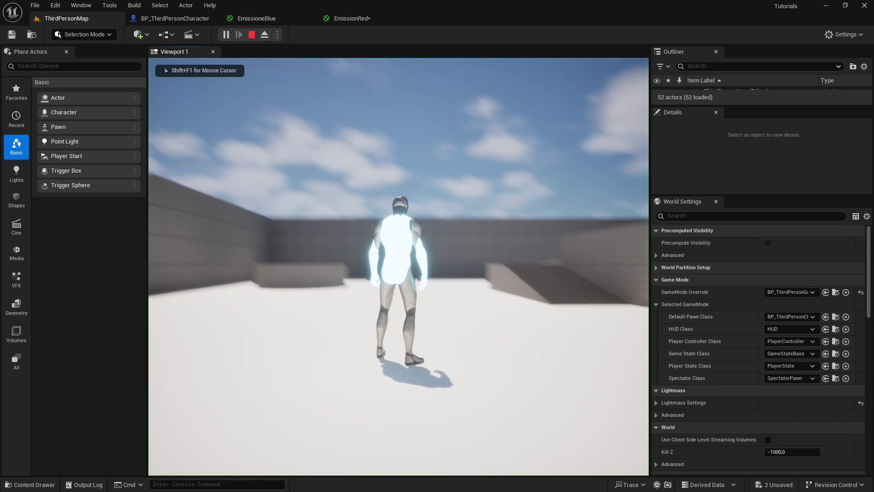
key("w")
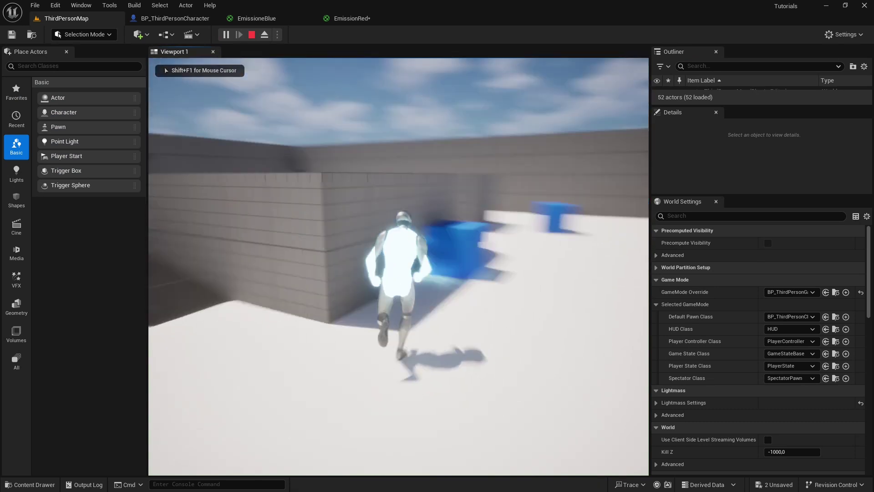
key("s")
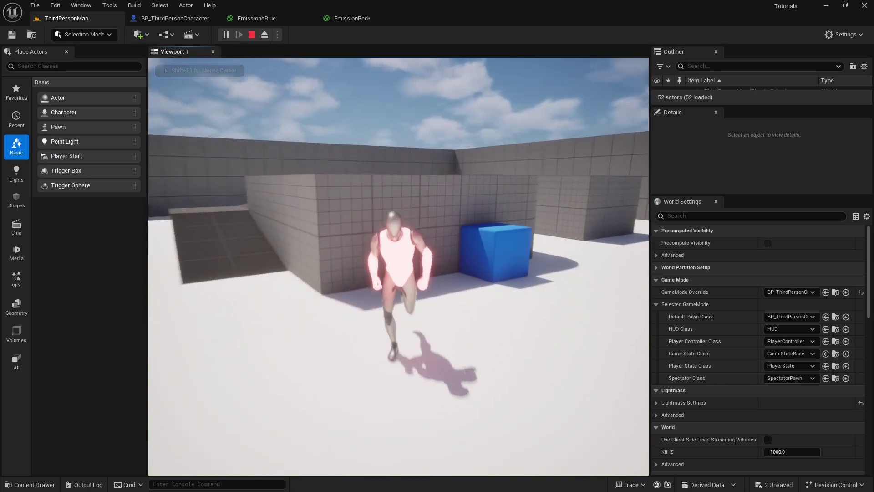
key("w")
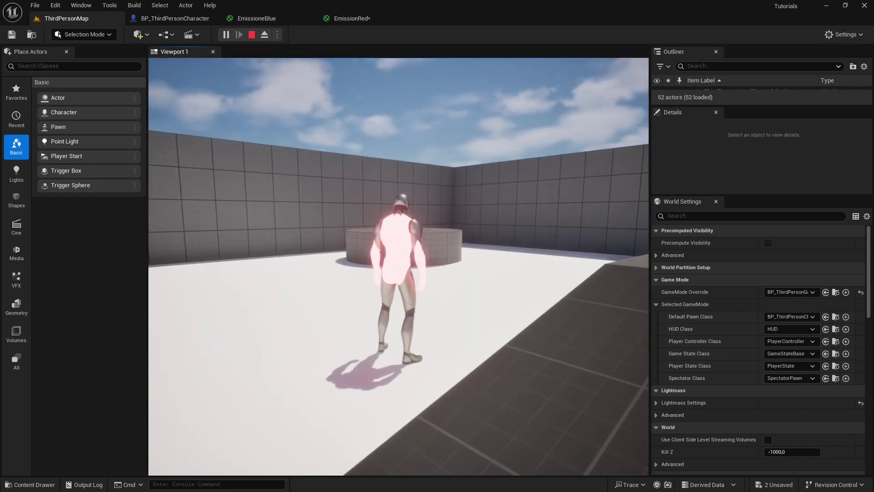
key("s")
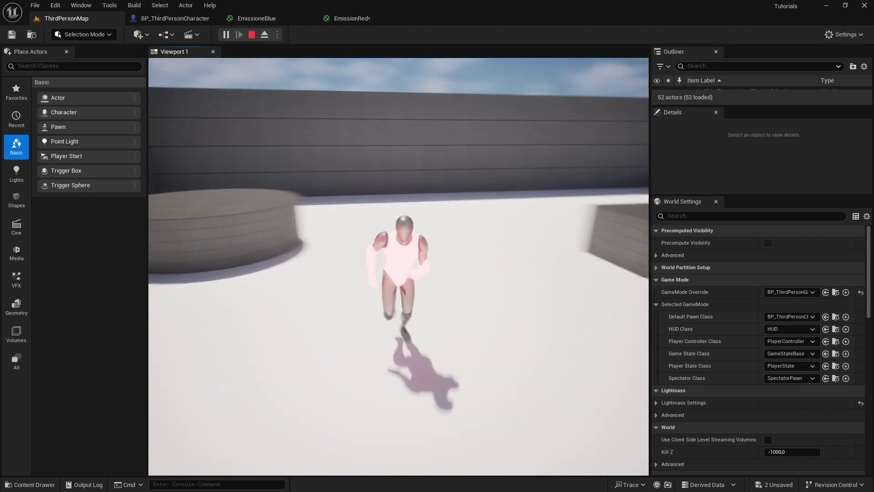